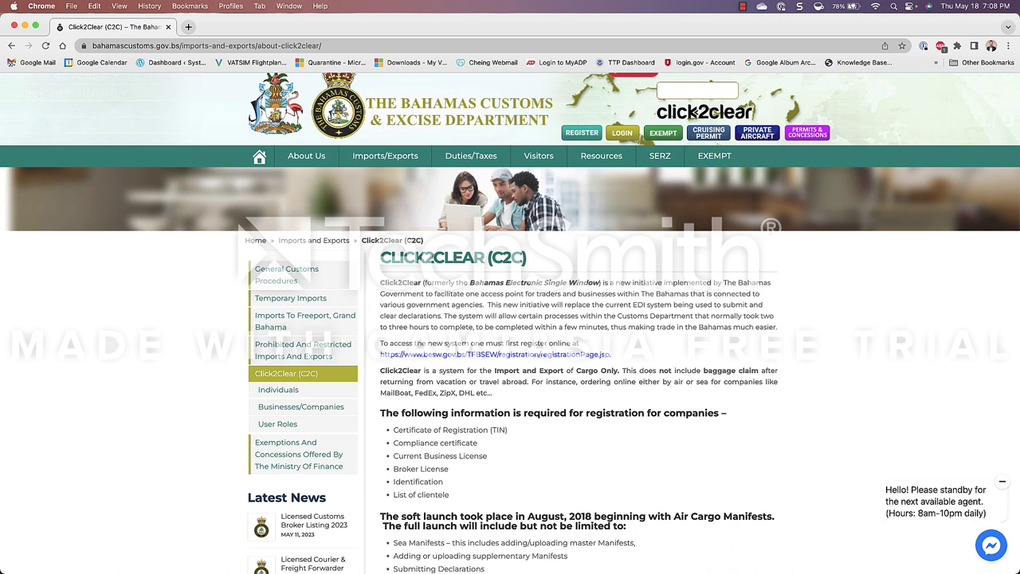
In a new tab, load google.com and search for 'bahamas click2clear'.
click(189, 27)
text(googl)
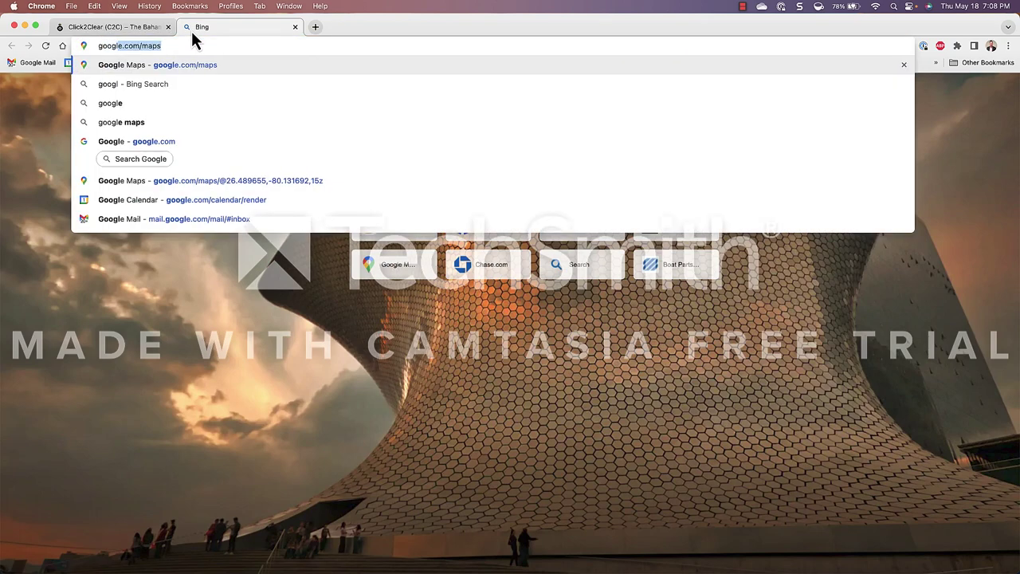
text(e.com)
key(Return)
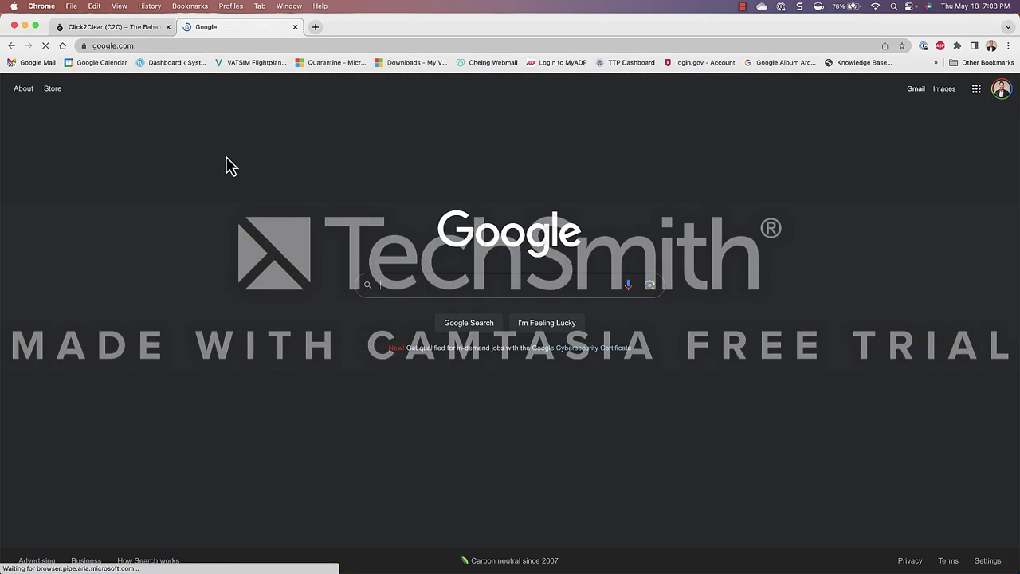
text(bahama)
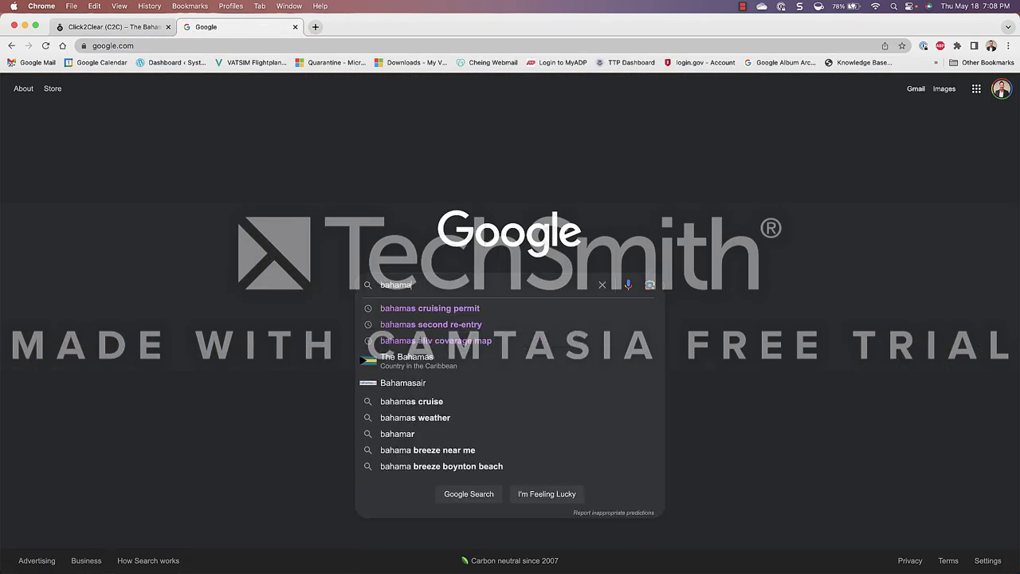
text(s click2c)
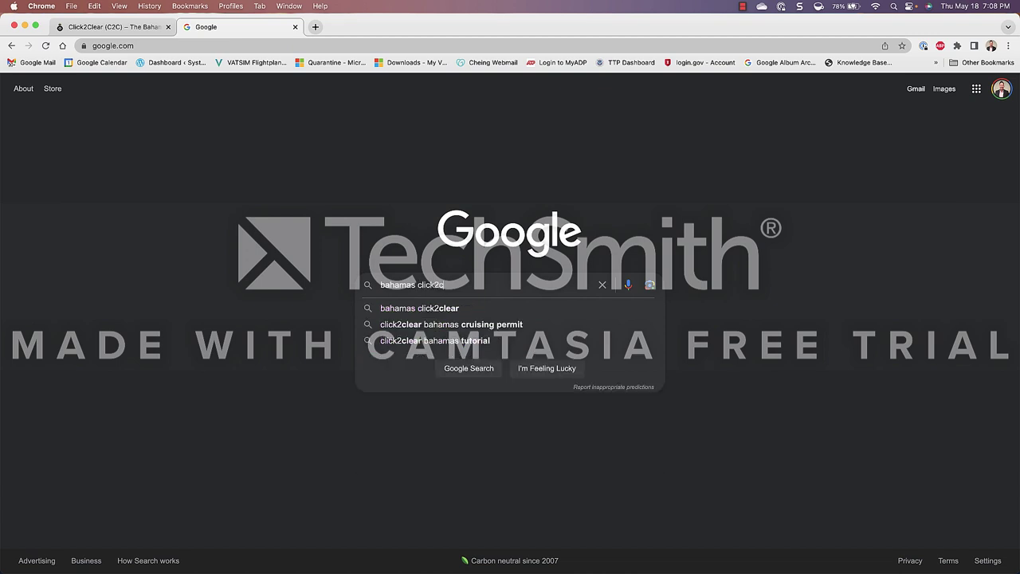
text(lear)
key(Return)
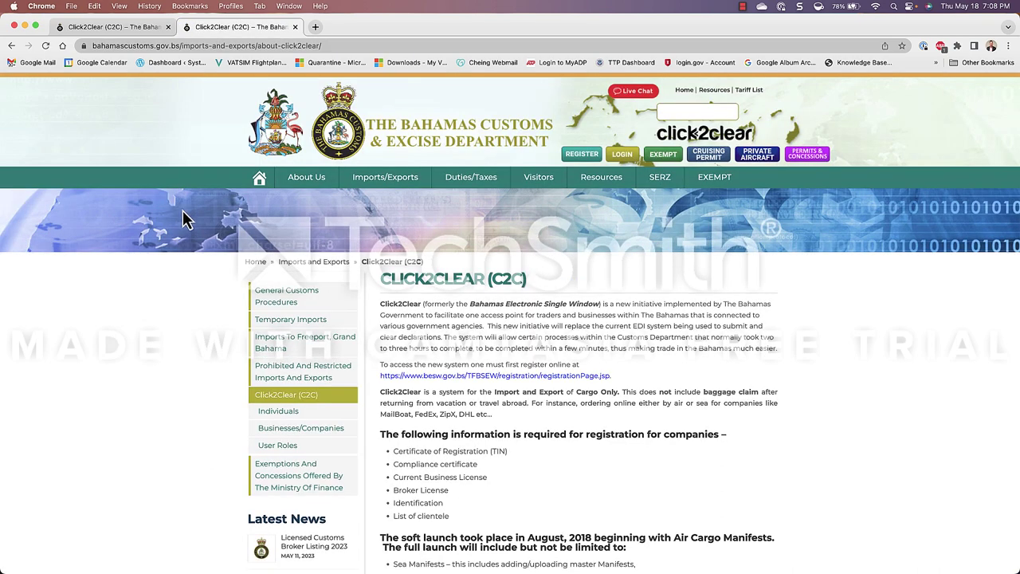
Close the duplicate Click2Clear tab.
click(168, 27)
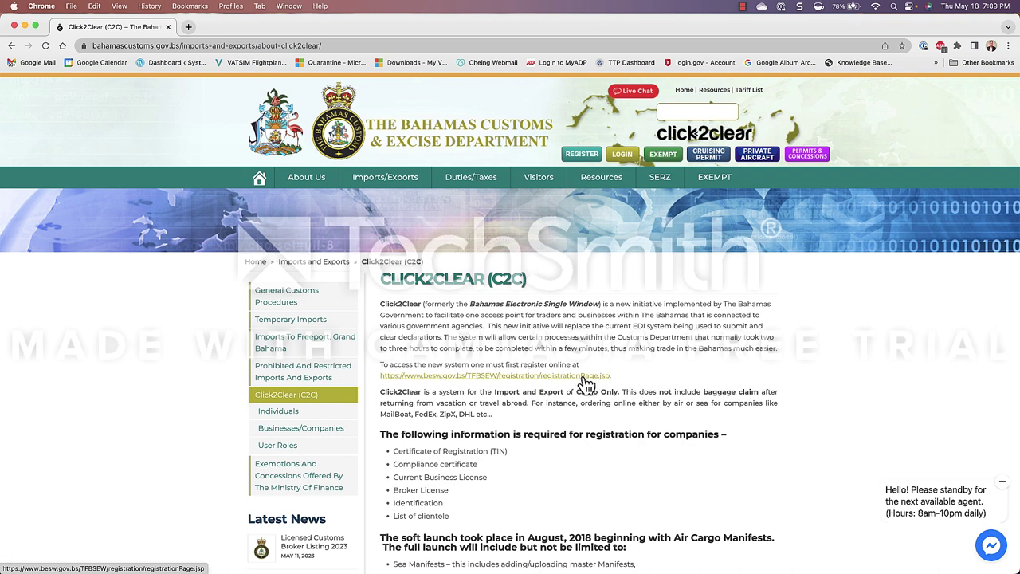
Open the Cruising Permit portal on besw.gov.bs.
click(710, 158)
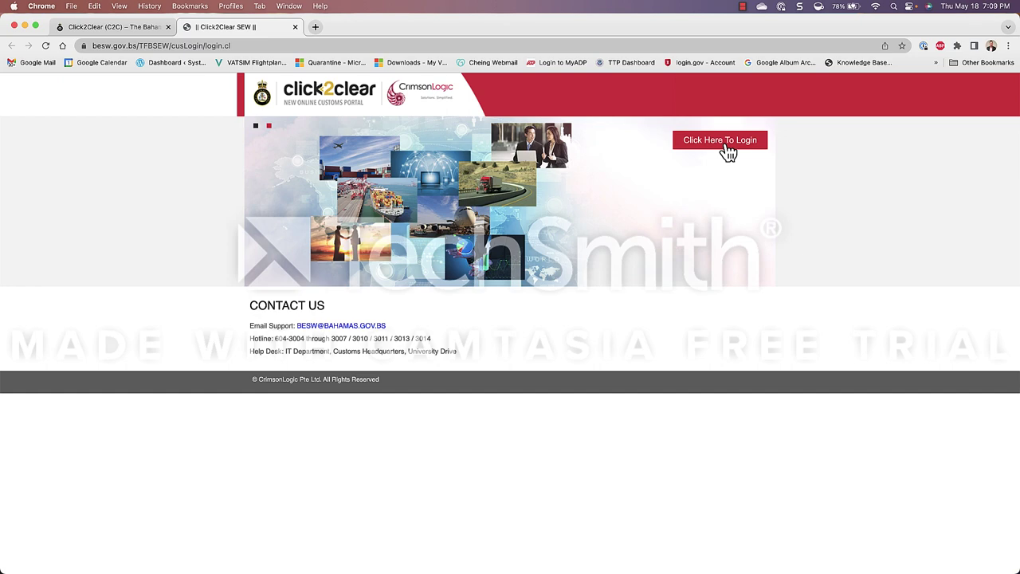
Go to the Click2Clear sign-in page and enter the Request Cruising Permit account.
click(719, 144)
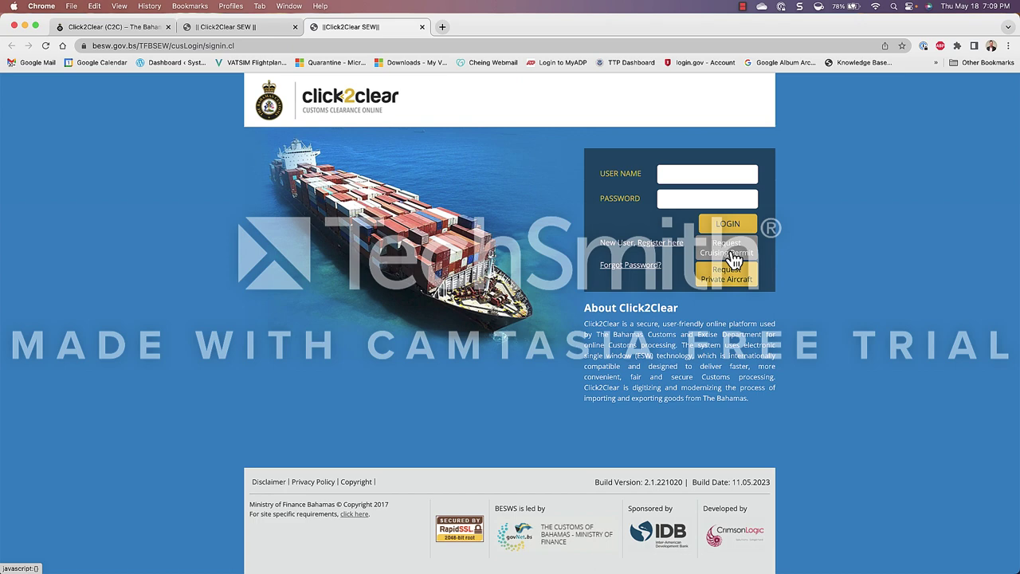
click(734, 260)
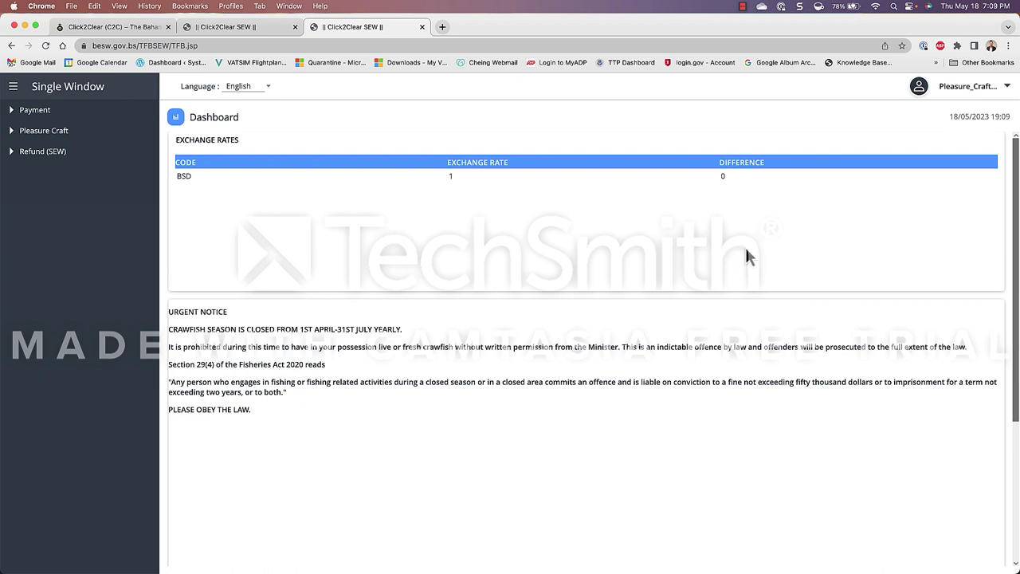
Expand the Pleasure Craft section in the sidebar to list its declaration options.
scroll(789, 223, down, 1)
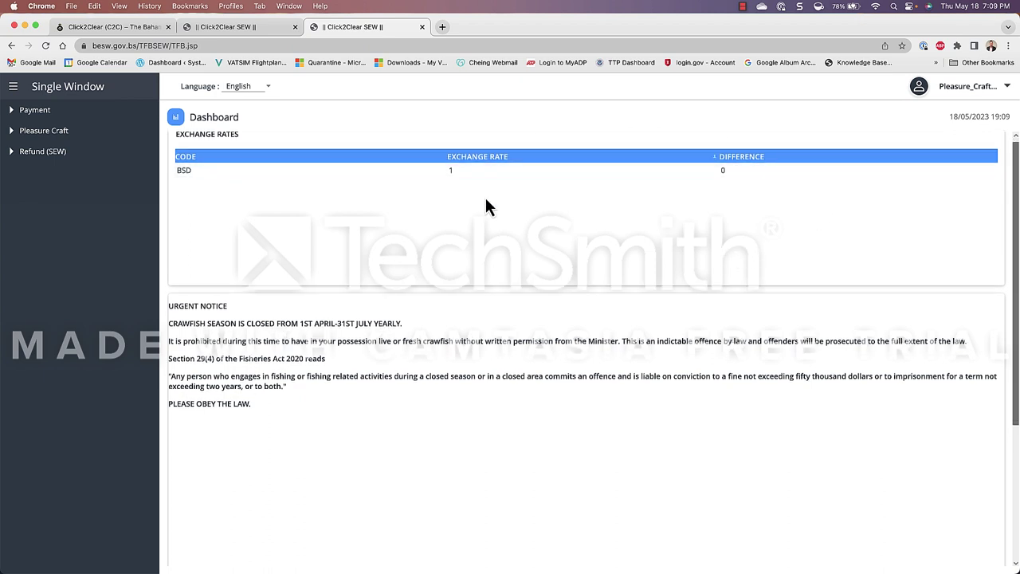
scroll(486, 200, up, 1)
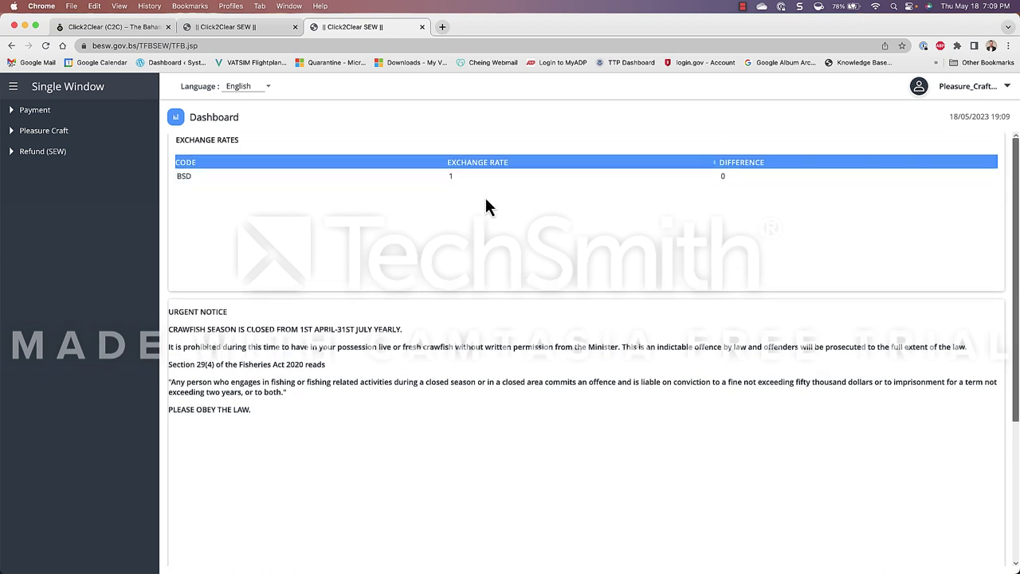
click(16, 142)
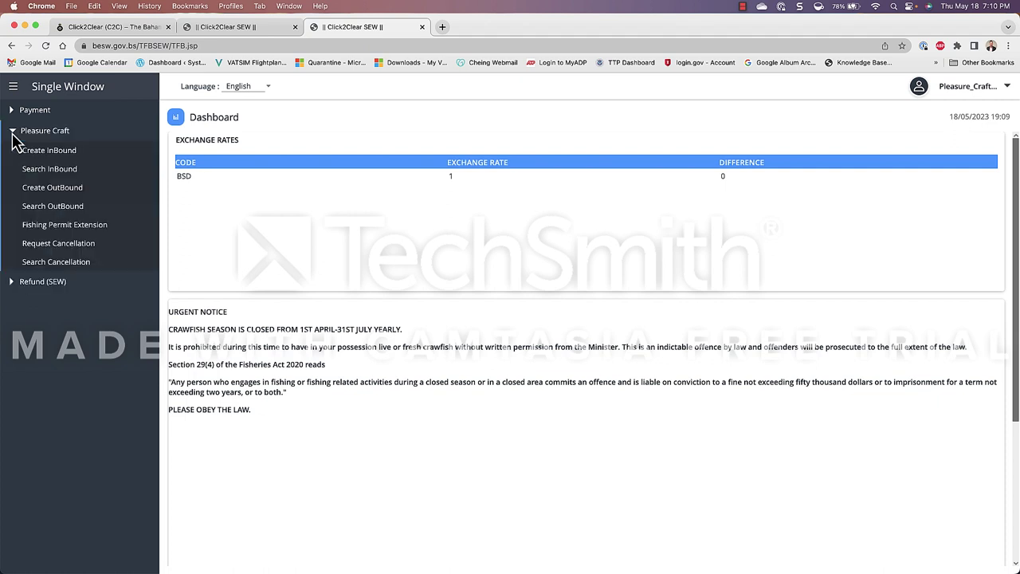
Start a new inbound pleasure-craft declaration with Create InBound.
click(47, 150)
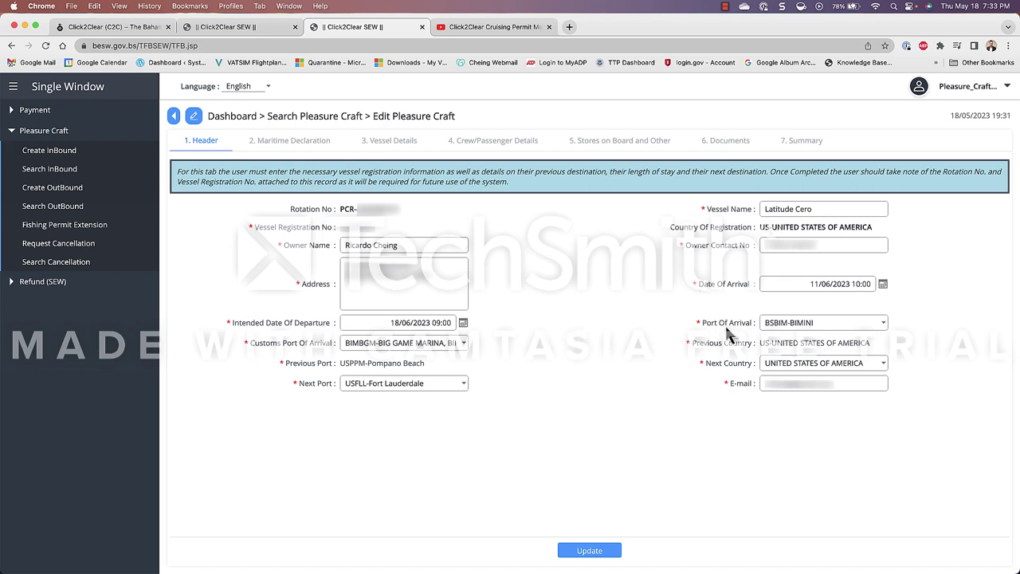
click(811, 322)
Go to the Maritime Declaration step of the Latitude Cero declaration.
click(808, 322)
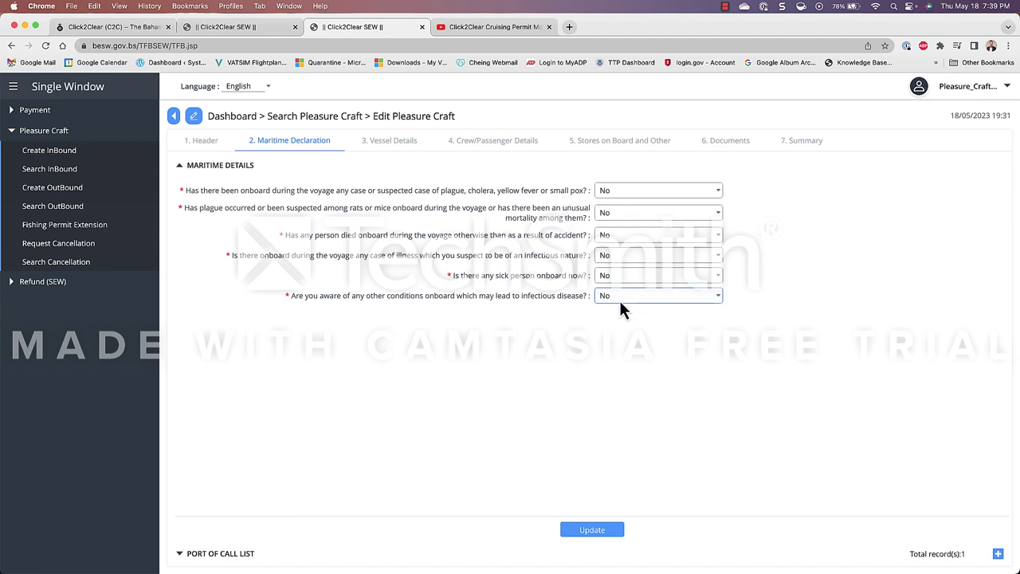
Show the port-of-call list and open the United States of America entry's action menu.
click(227, 555)
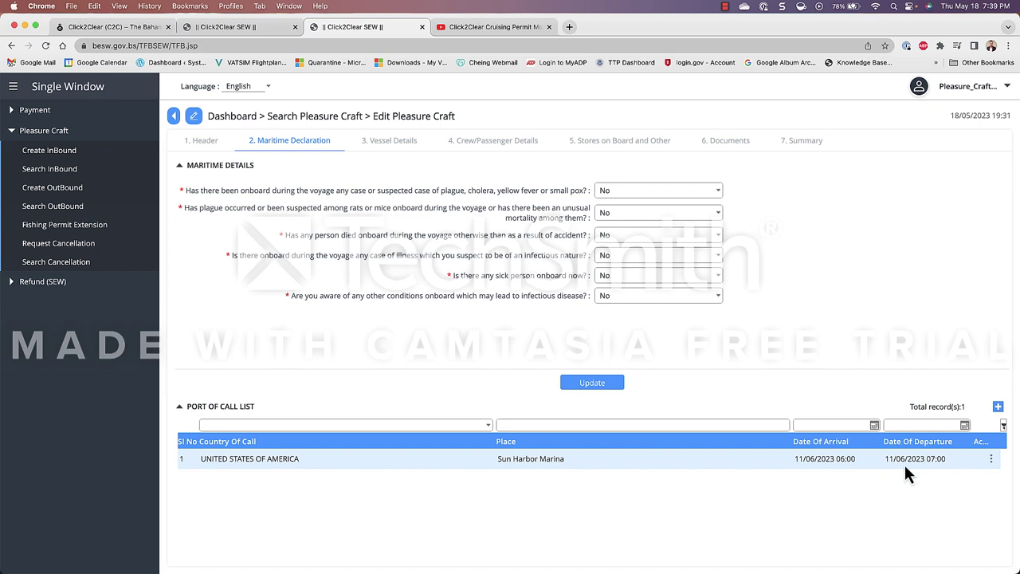
click(993, 460)
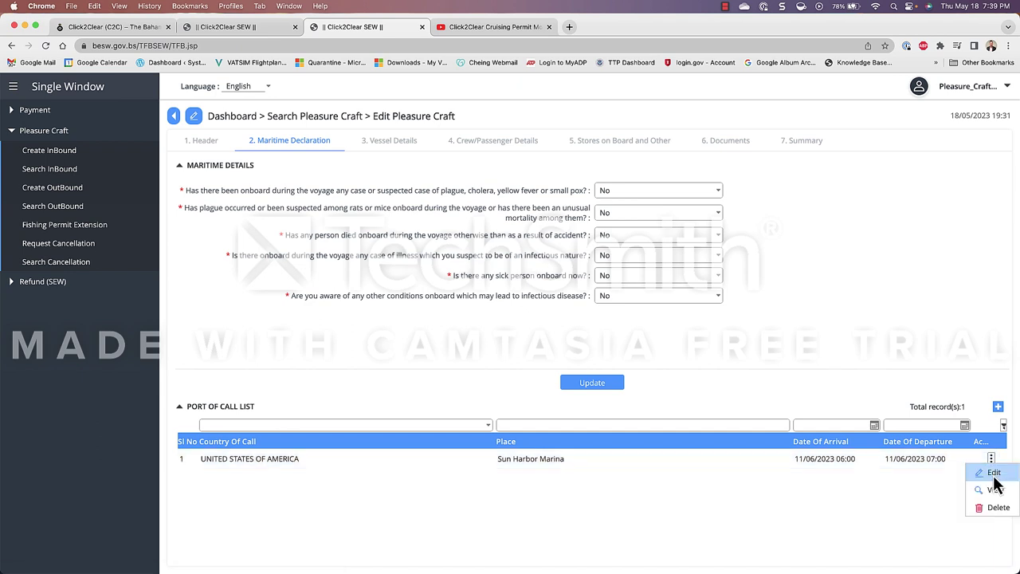
Open the Sun Harbor Marina port-of-call entry for editing and scroll through its details.
click(993, 473)
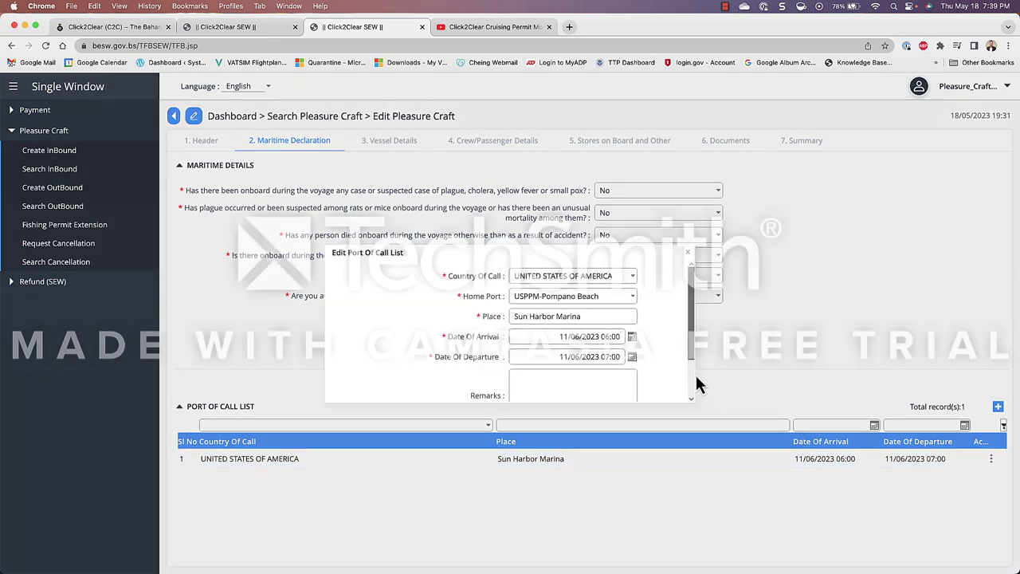
scroll(688, 351, down, 1)
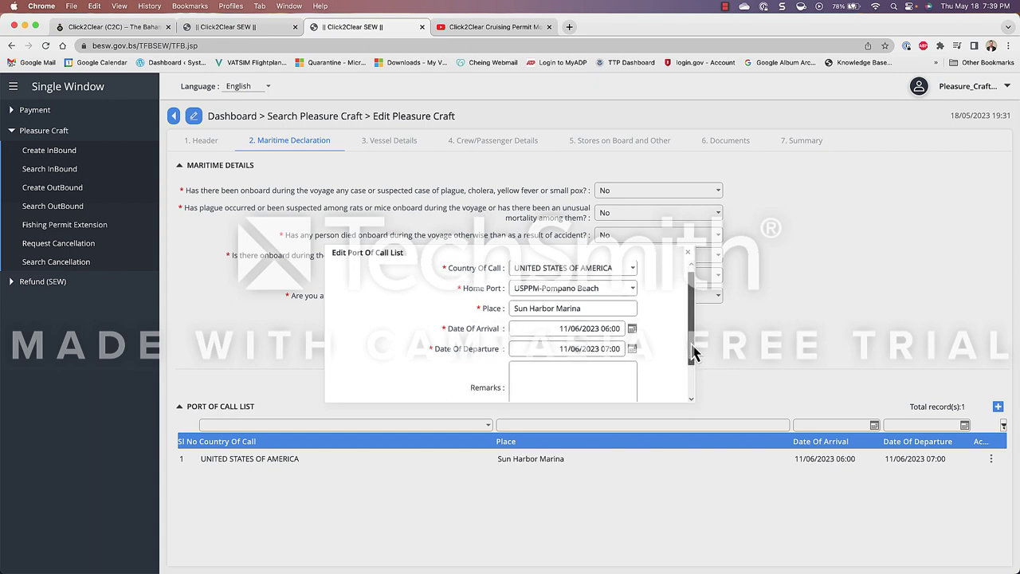
scroll(692, 347, up, 1)
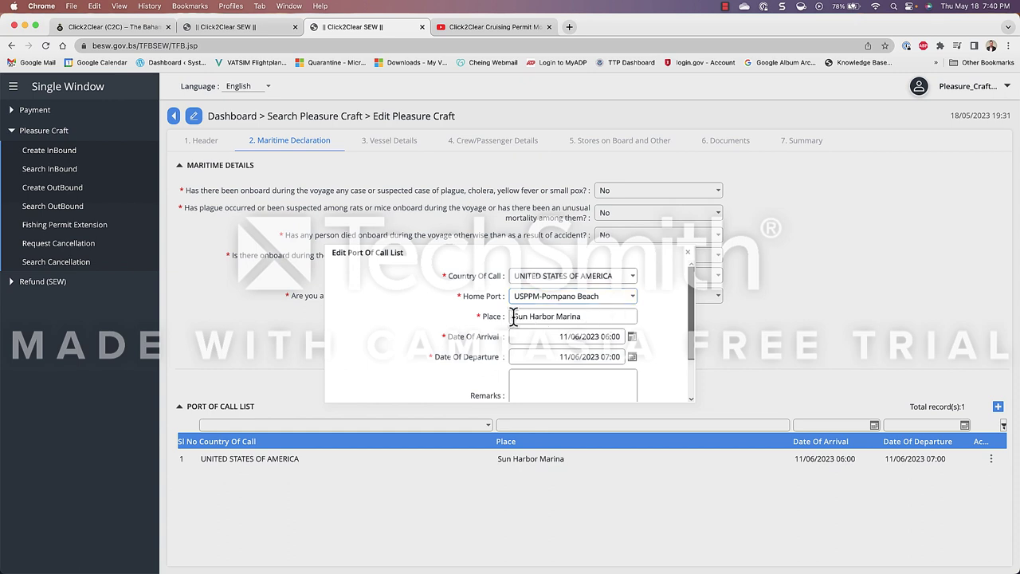
scroll(691, 321, down, 2)
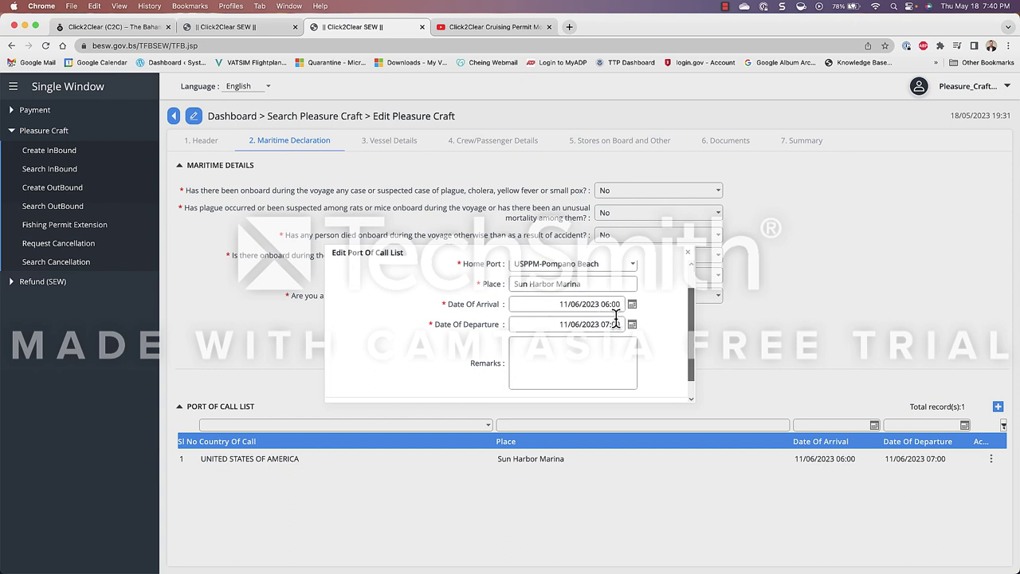
scroll(675, 326, up, 2)
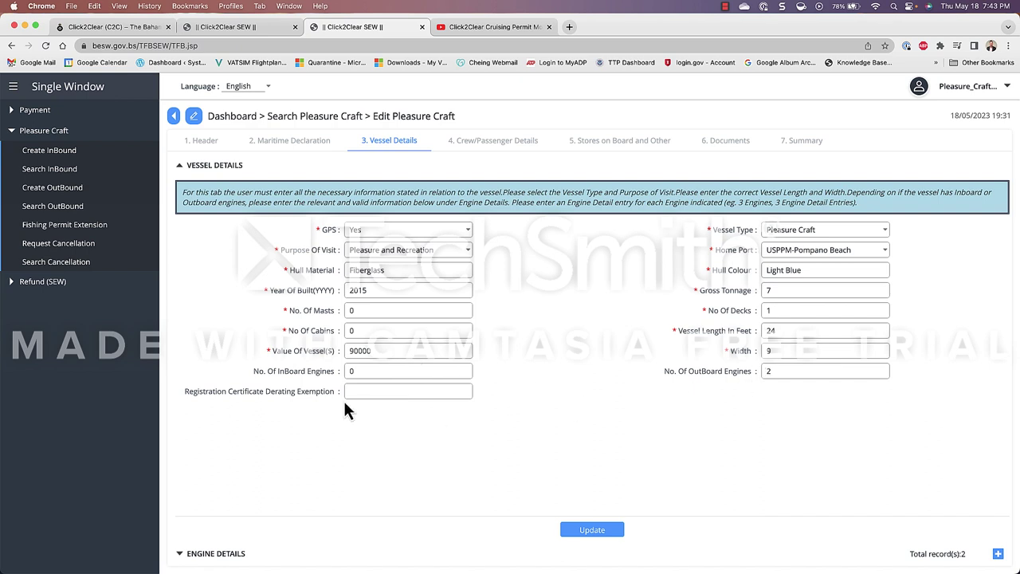
mouse_move(290, 400)
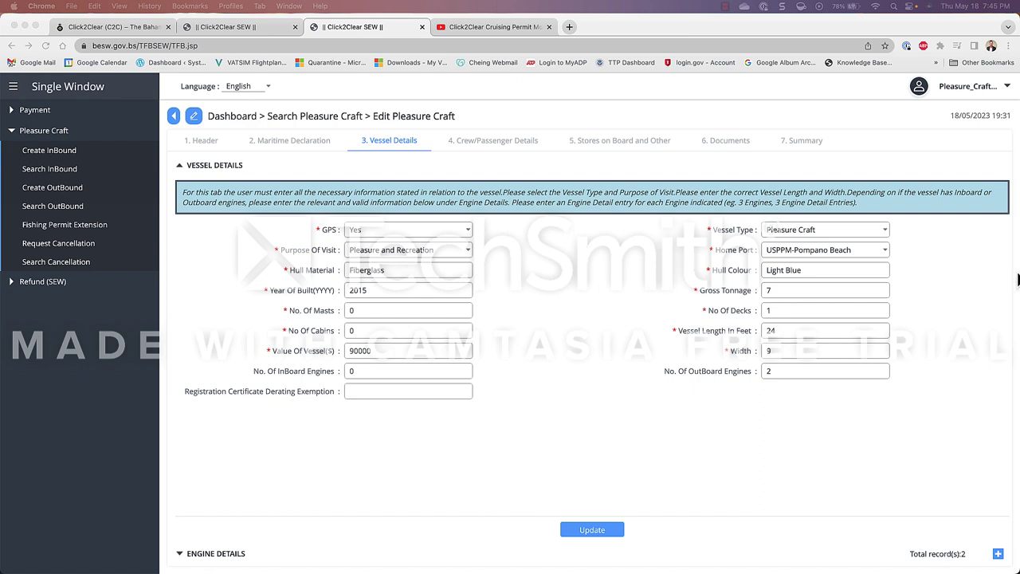
Review engine 1's Yamaha details, leave motor type OUT, and close without changes.
click(182, 558)
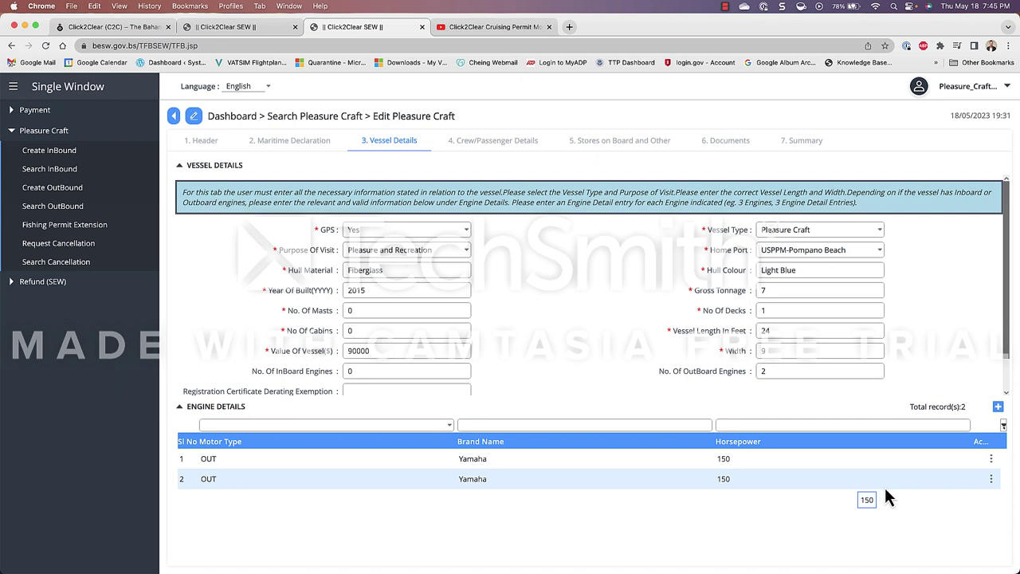
click(990, 460)
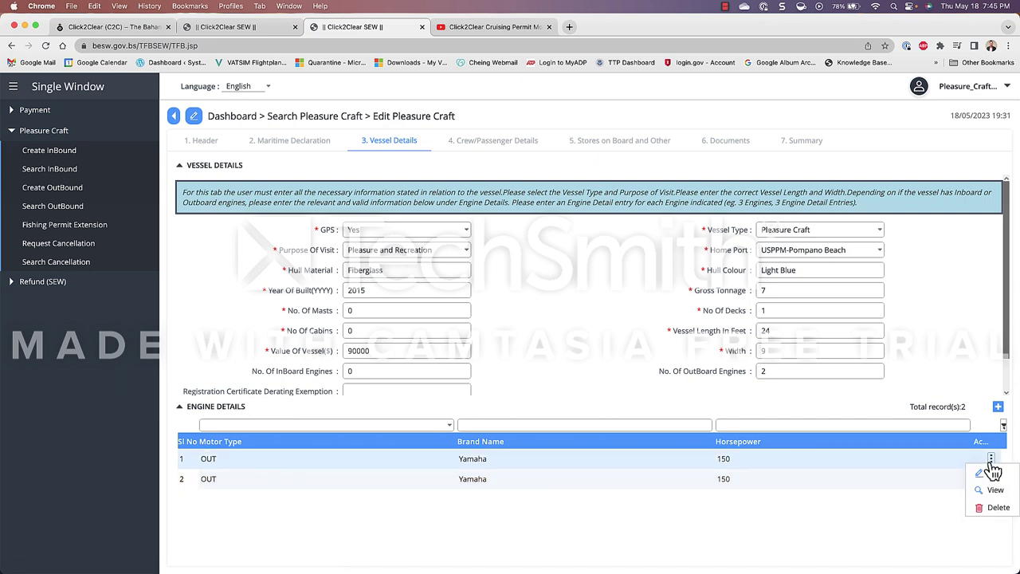
click(993, 472)
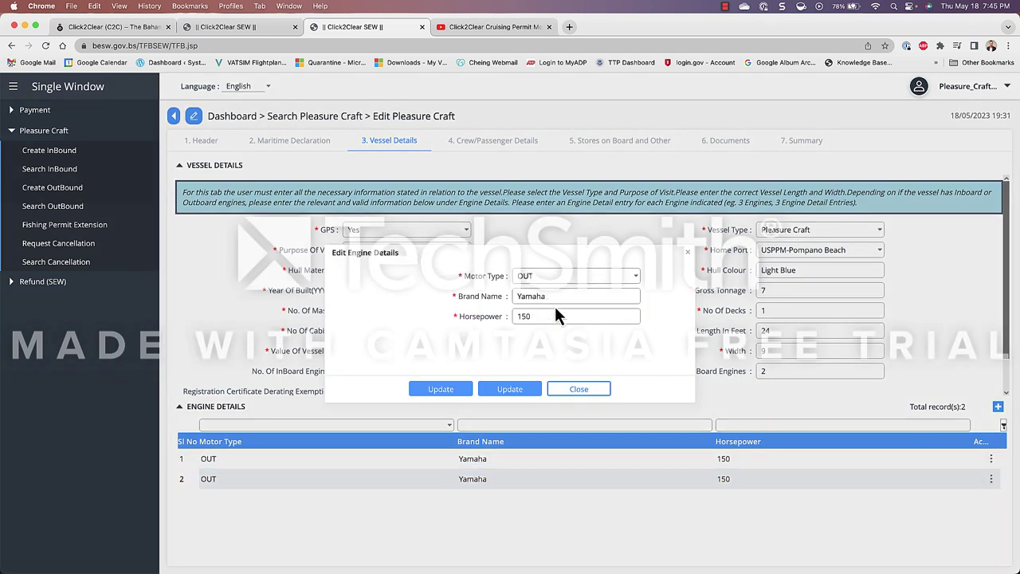
click(584, 281)
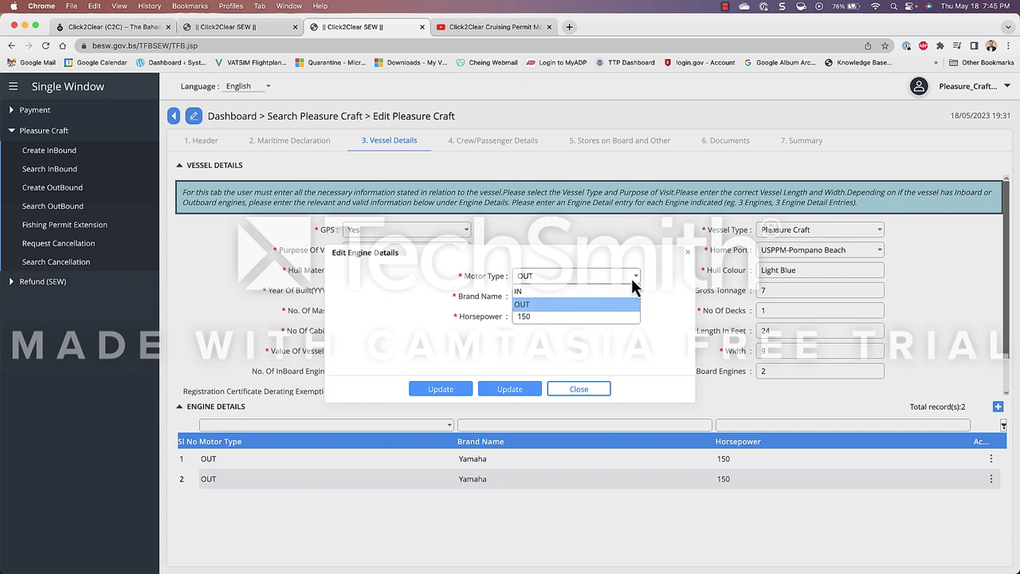
click(651, 298)
click(616, 296)
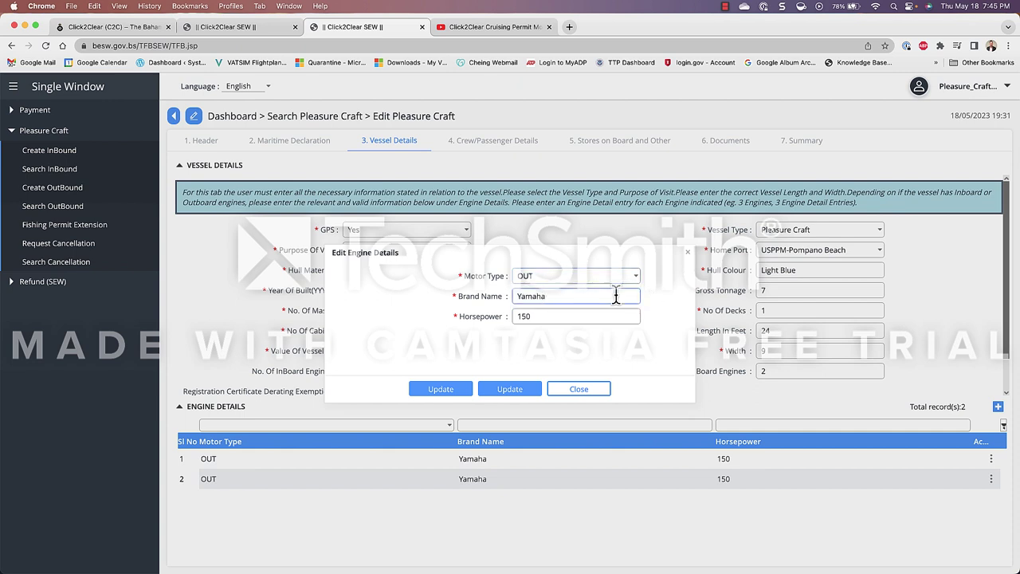
click(573, 389)
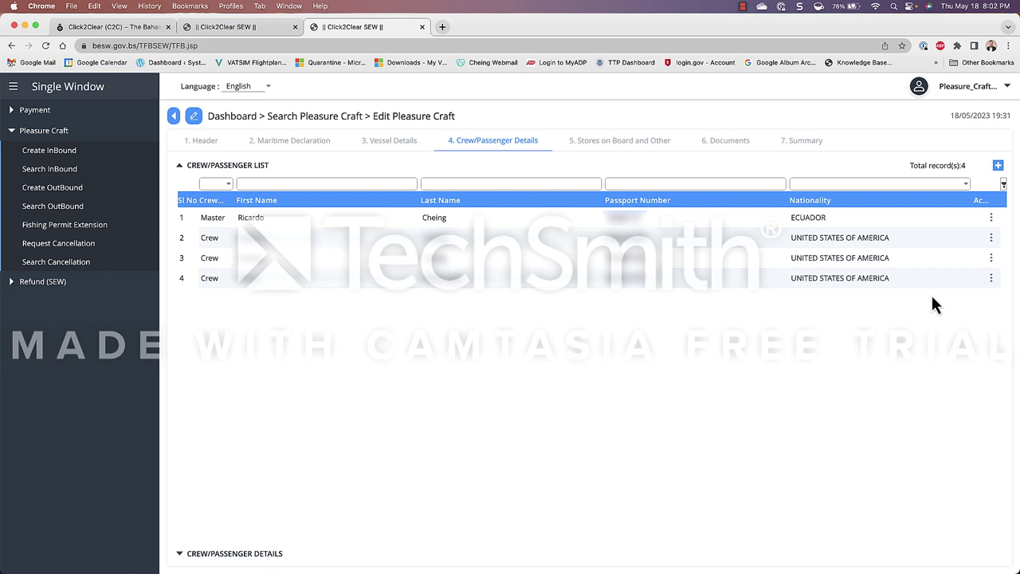
Start a new record in the Crew/Passenger List.
click(998, 167)
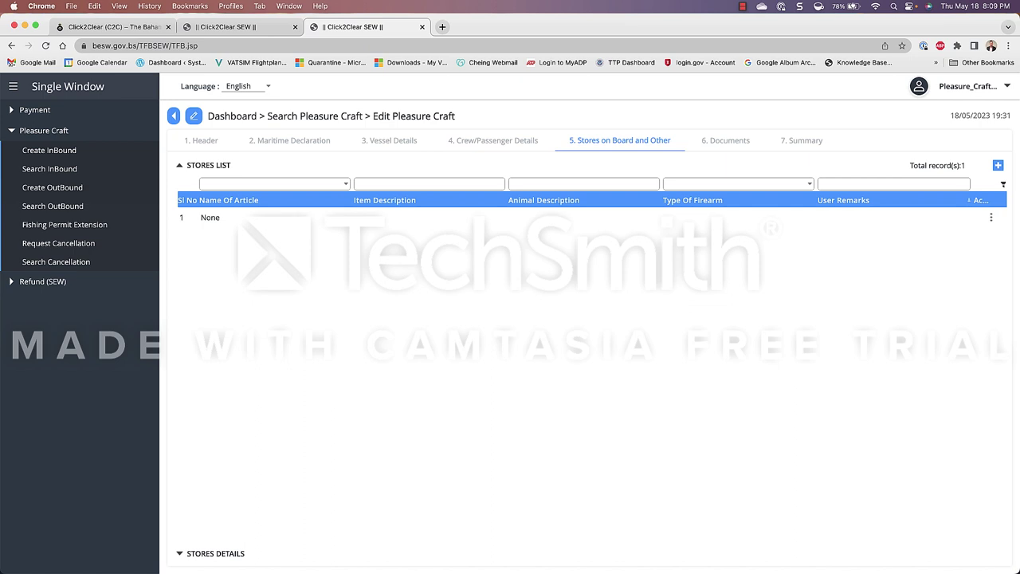
Add a new stores-on-board record and bring up the Name Of Article category list.
click(997, 165)
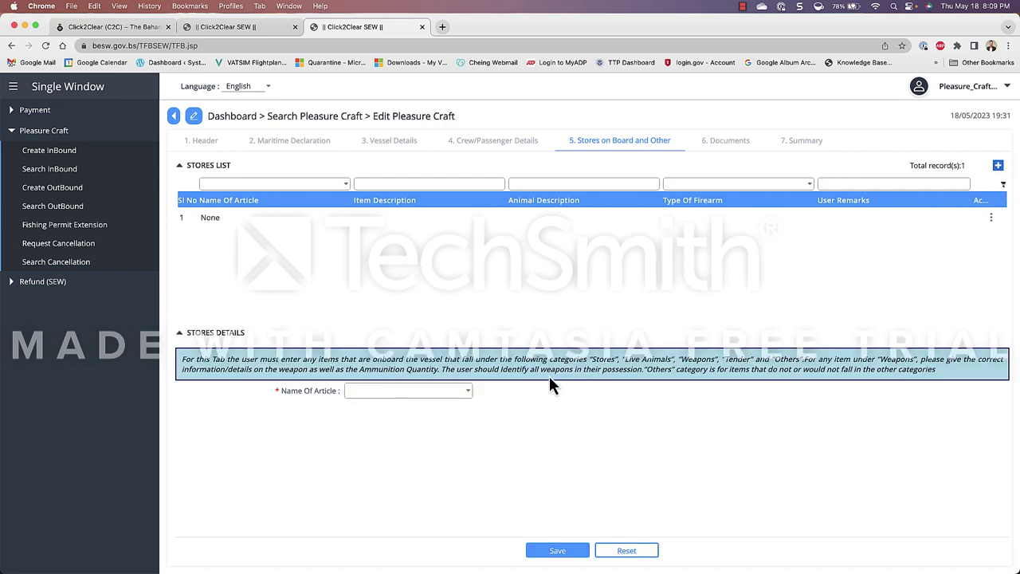
click(468, 391)
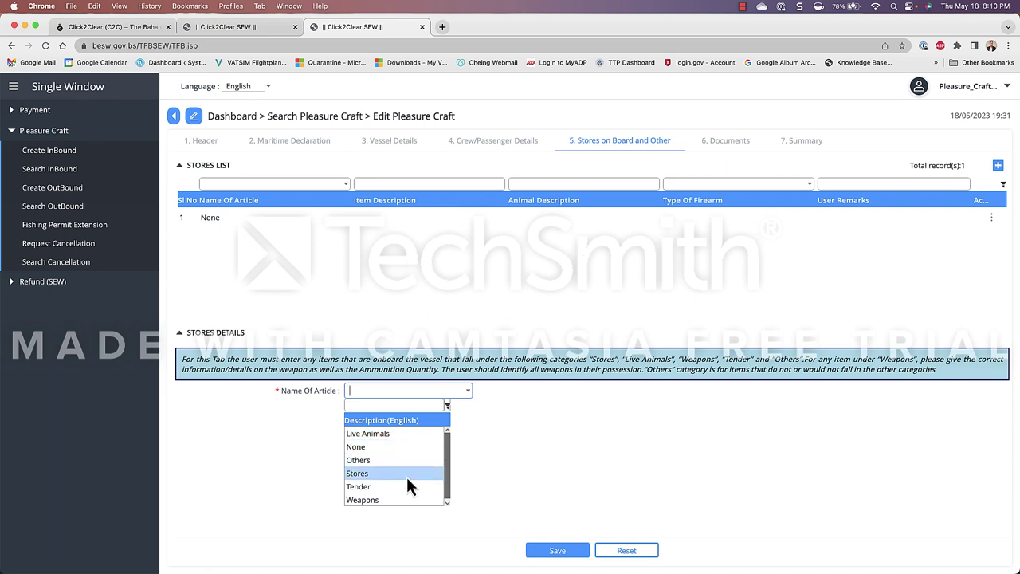
Choose Weapons as the Name Of Article for the new stores record.
click(393, 500)
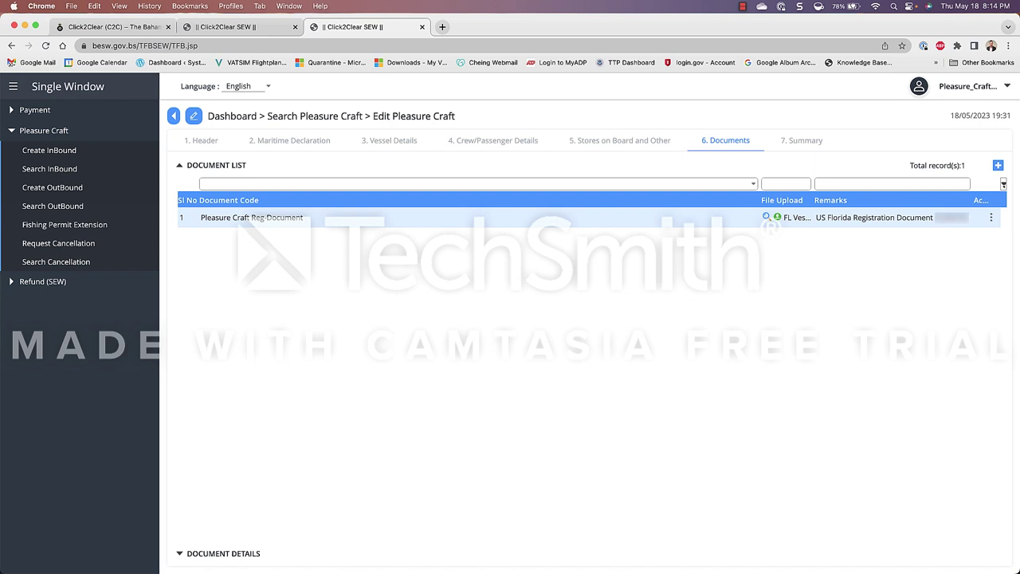
Inspect the Pleasure Craft Reg Document entry and its action menu without changing anything.
click(904, 221)
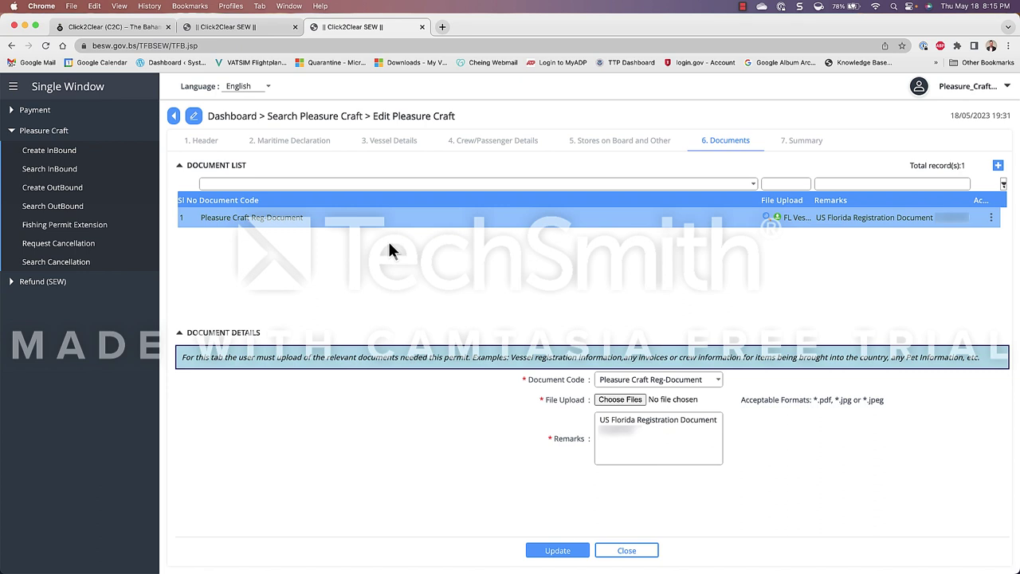
click(991, 218)
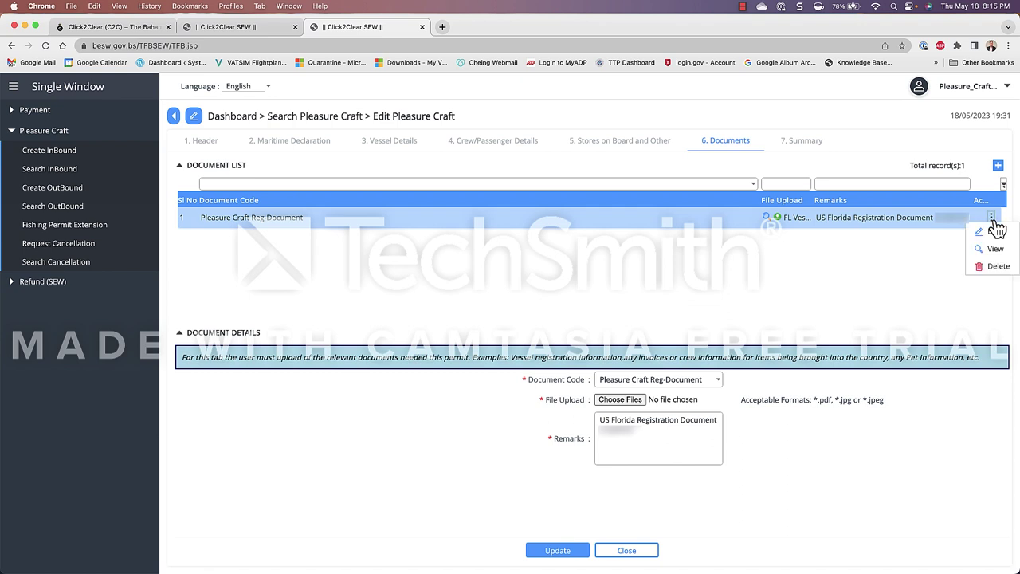
click(844, 294)
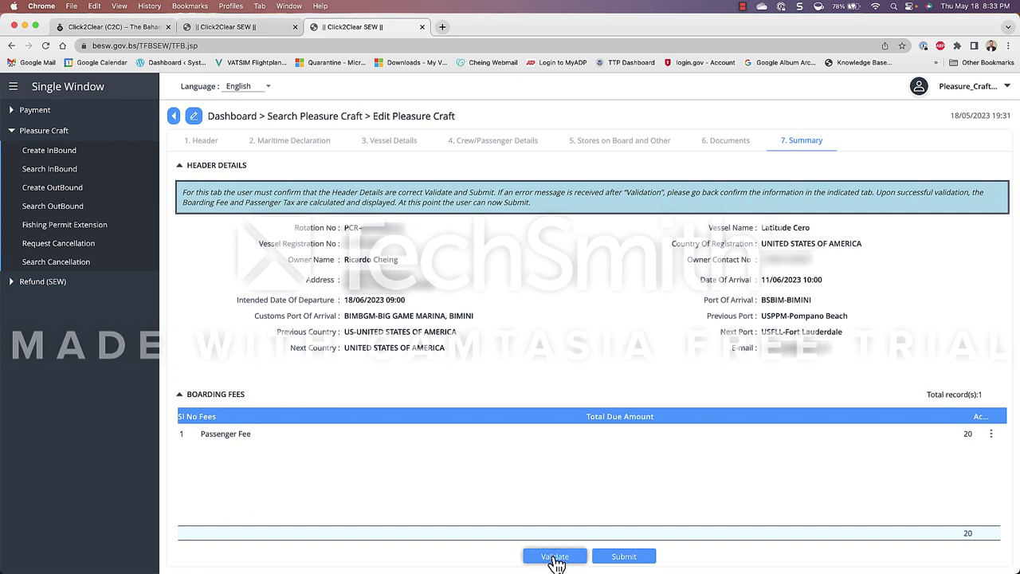
Validate the declaration and acknowledge the review-details reminder with OK.
click(555, 557)
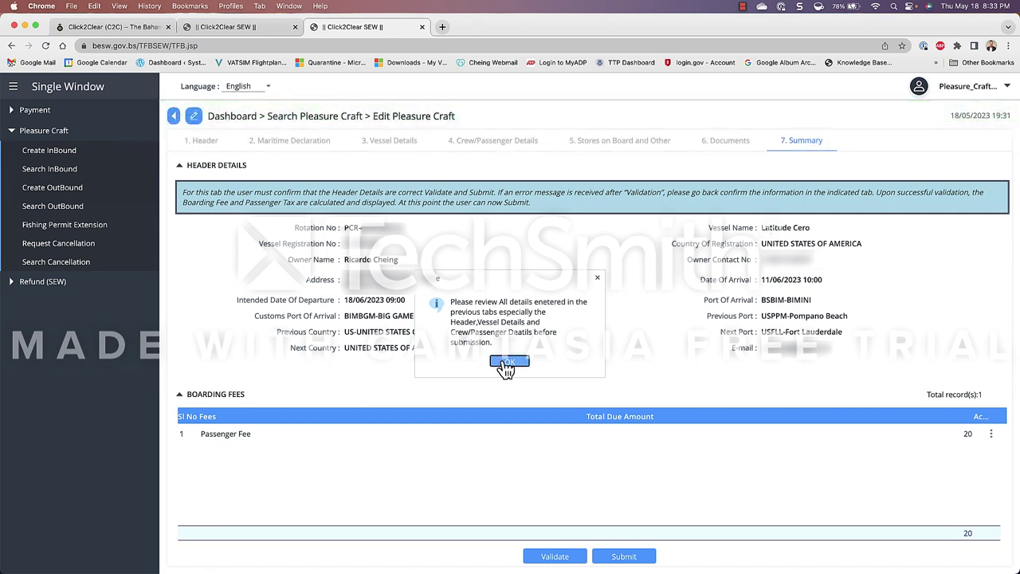
click(508, 362)
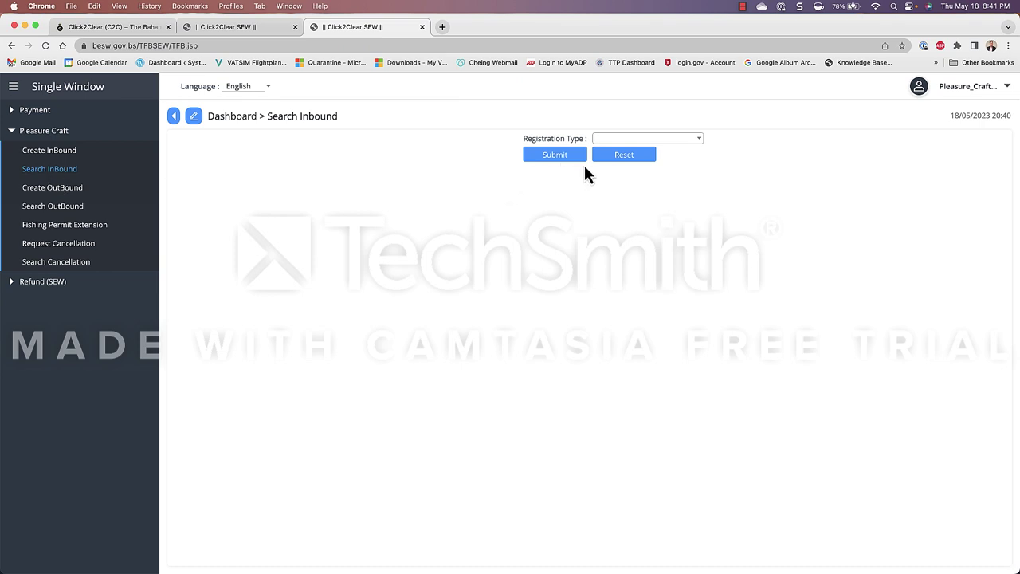
Search Existing registrations, pasting the rotation number and entering vessel registration FL1234AB.
click(696, 142)
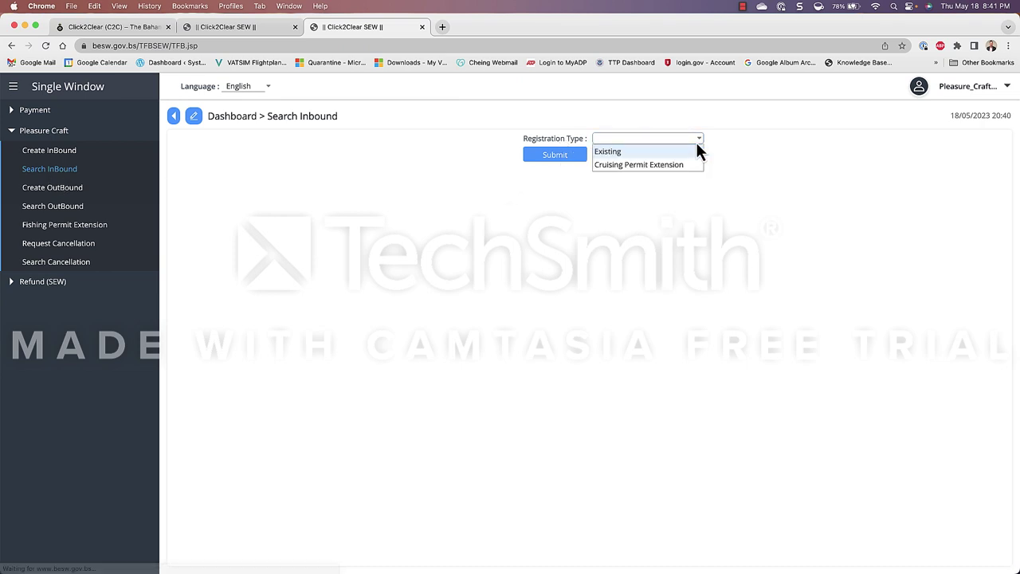
click(636, 151)
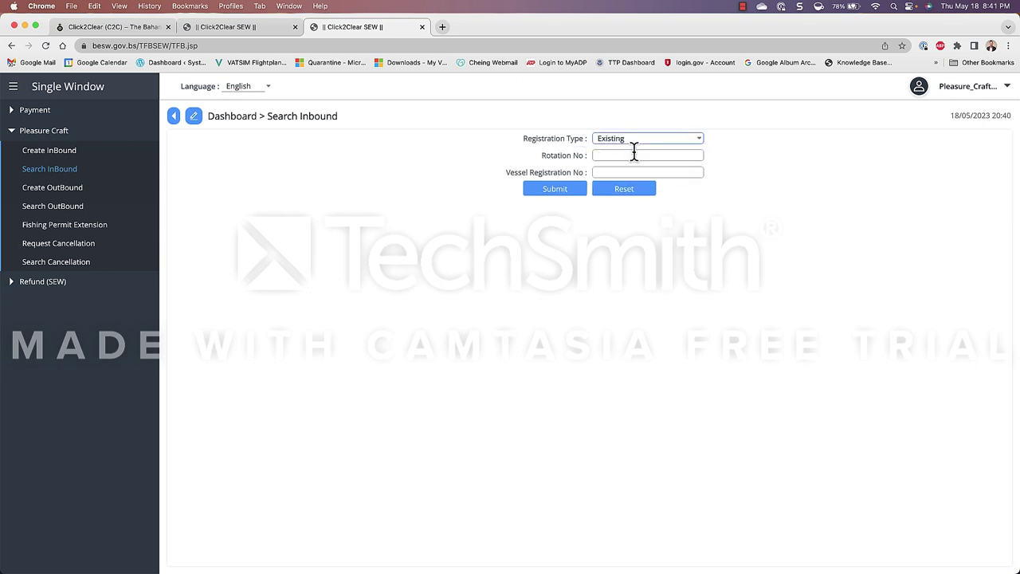
click(608, 157)
key(super+v)
click(618, 171)
text(FL)
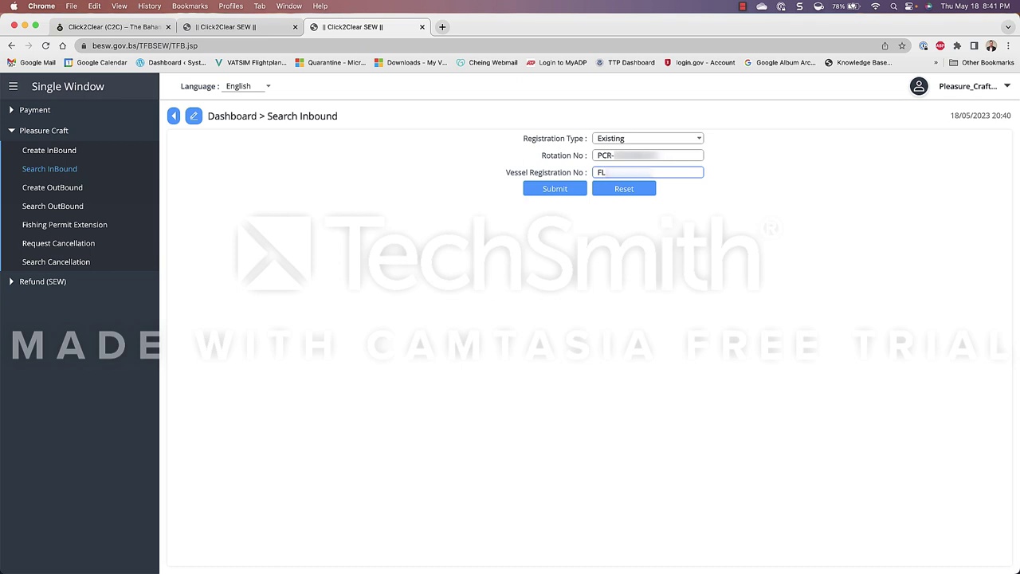
text(1234AB)
Submit the search to reopen Latitude Cero's declaration and view its Summary with the 20 Passenger Fee.
click(556, 191)
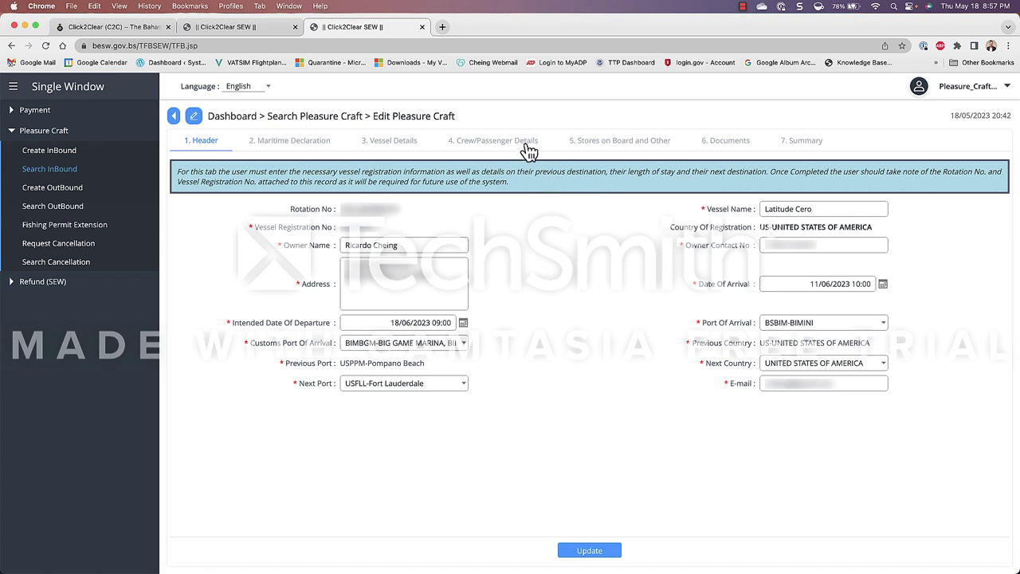
click(818, 151)
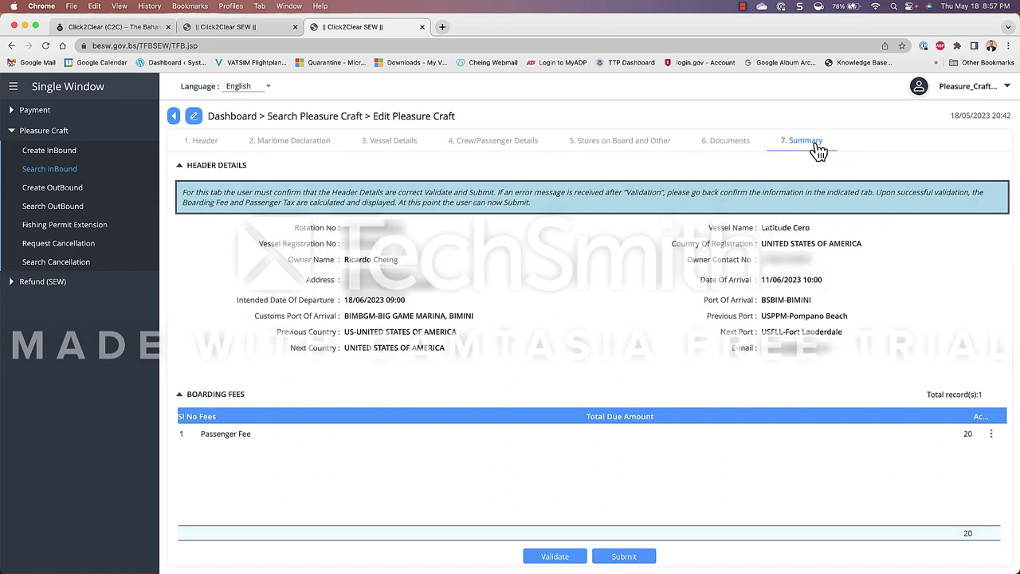